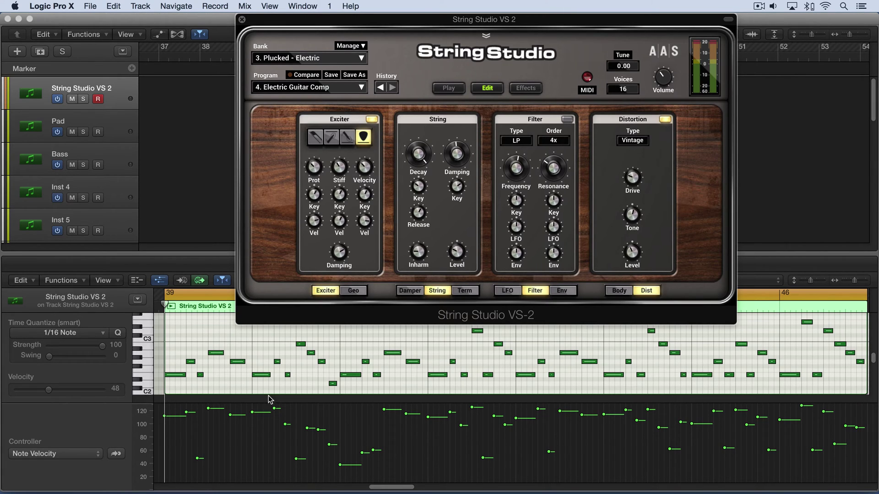
Play the Electric Guitar Comp pattern, raise the Exciter's Prot to about three-quarters and switch the Distortion module off
key(space)
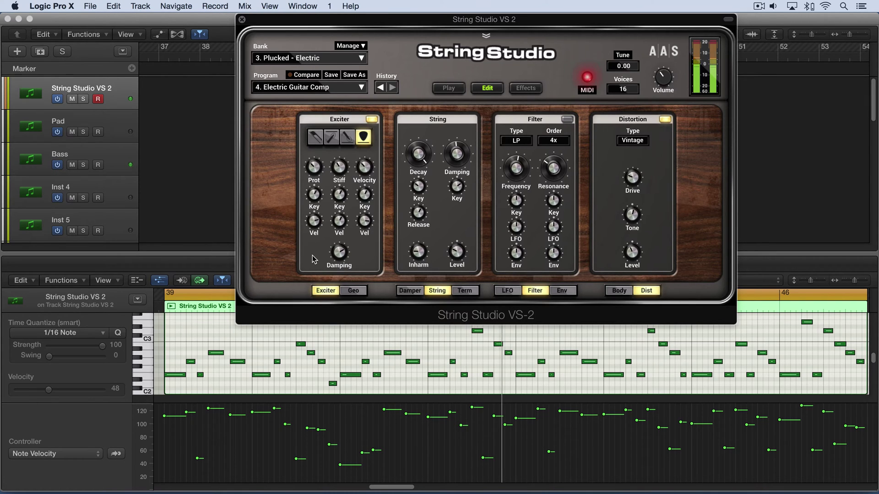
key(space)
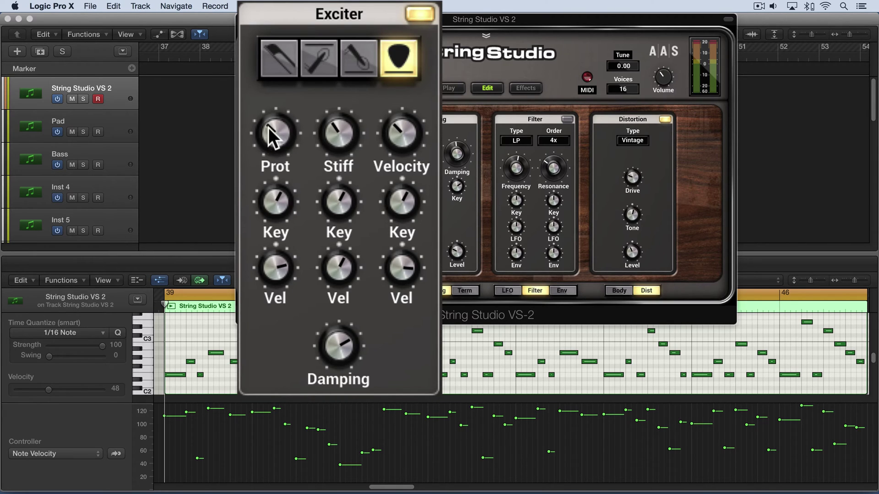
mouse_move(278, 130)
mouse_down()
mouse_move(278, 100)
mouse_move(278, 135)
mouse_move(279, 113)
mouse_up()
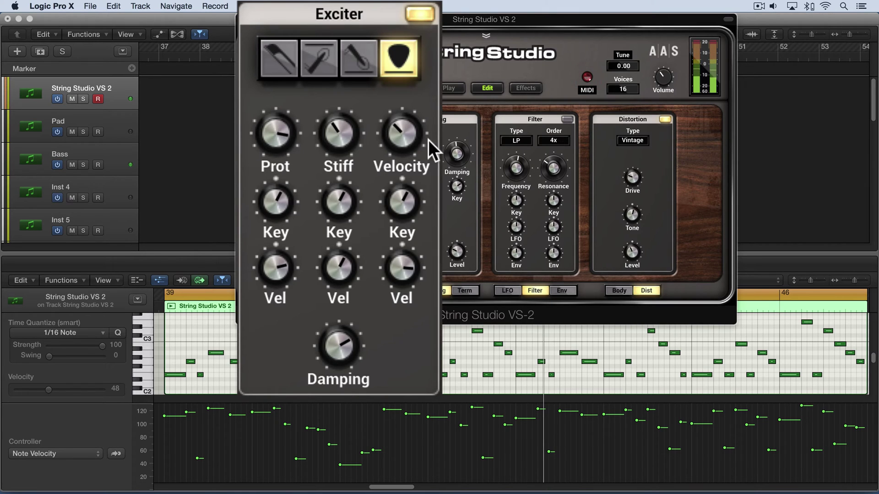
click(665, 120)
Audition Prot's Key modulation with a high positive amount, and with a negative amount at a lower Prot setting
drag(288, 142, 277, 202)
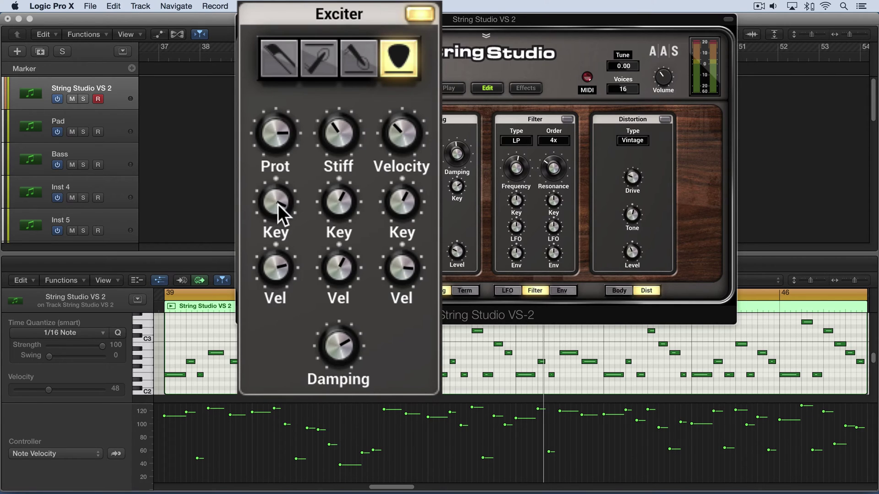
key(space)
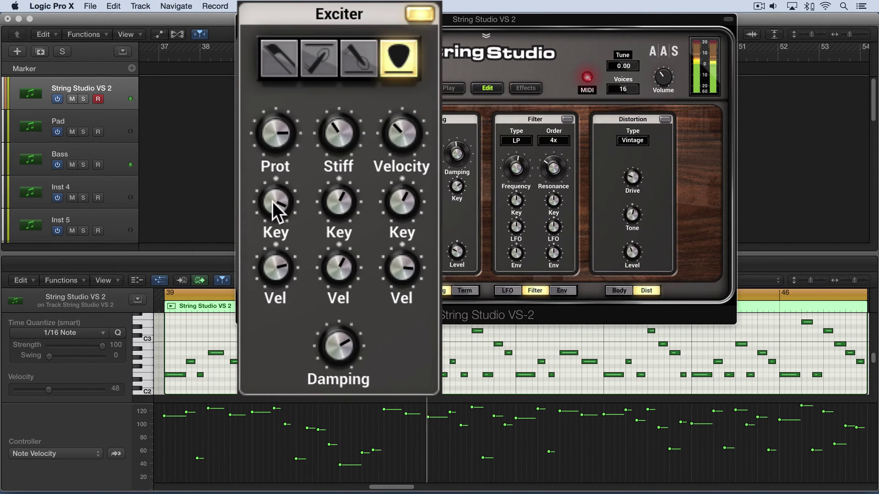
click(274, 200)
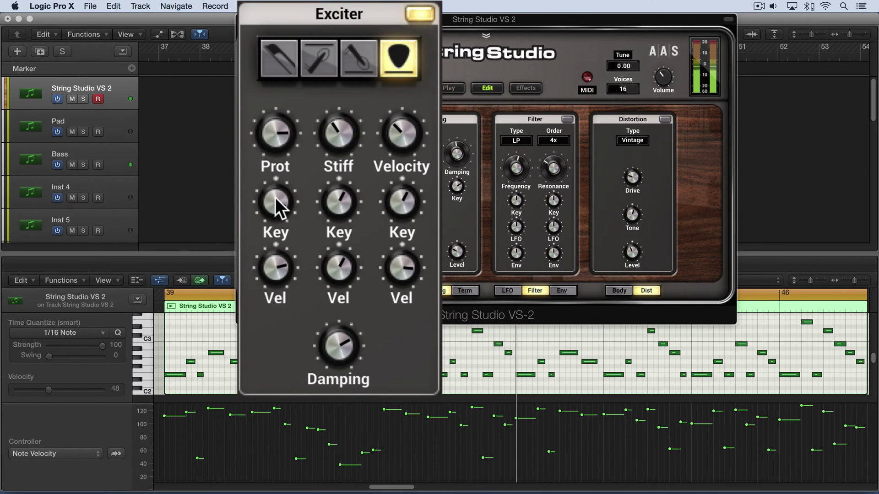
drag(275, 136, 274, 196)
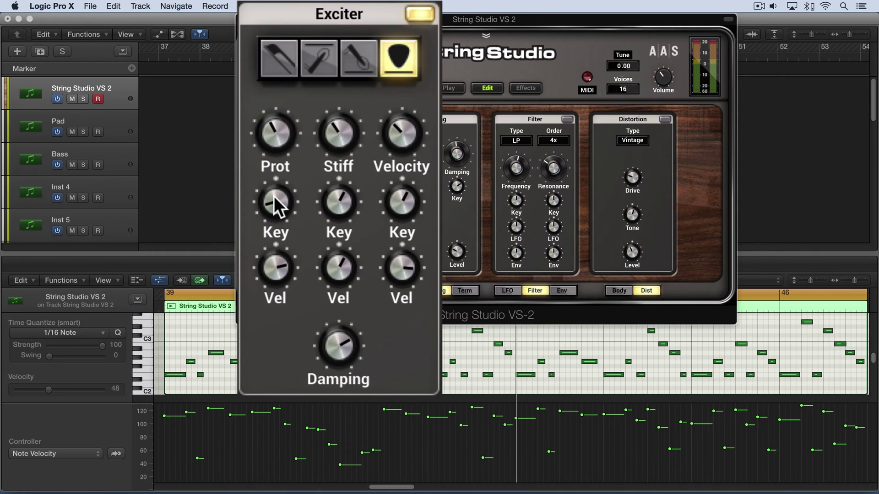
key(space)
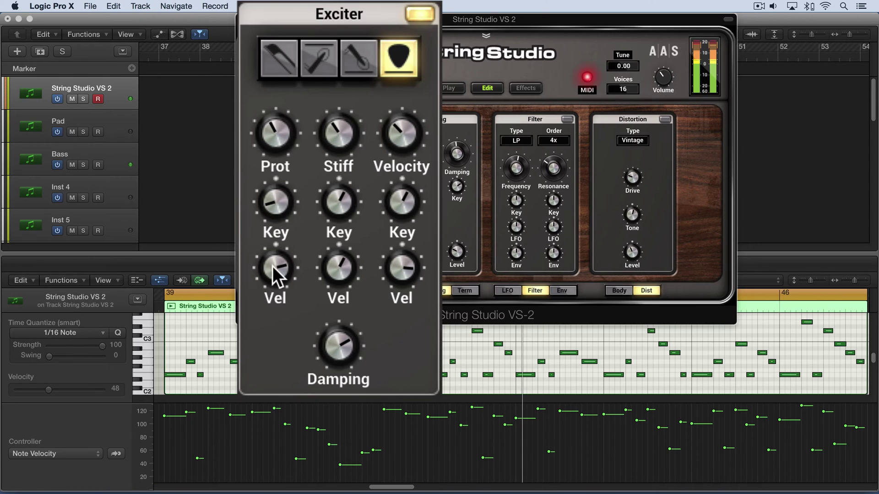
Set Prot's Vel and Key modulation amounts to centre while the pattern plays
drag(277, 264, 279, 263)
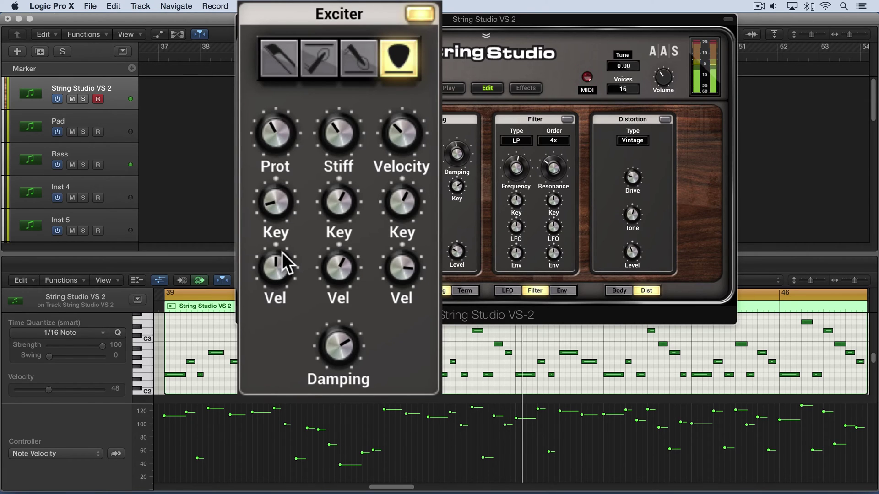
drag(273, 201, 273, 196)
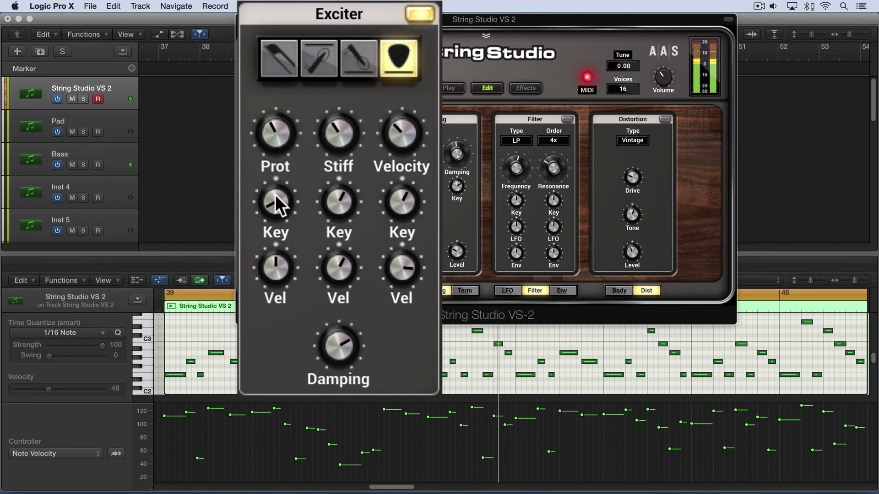
drag(276, 199, 277, 197)
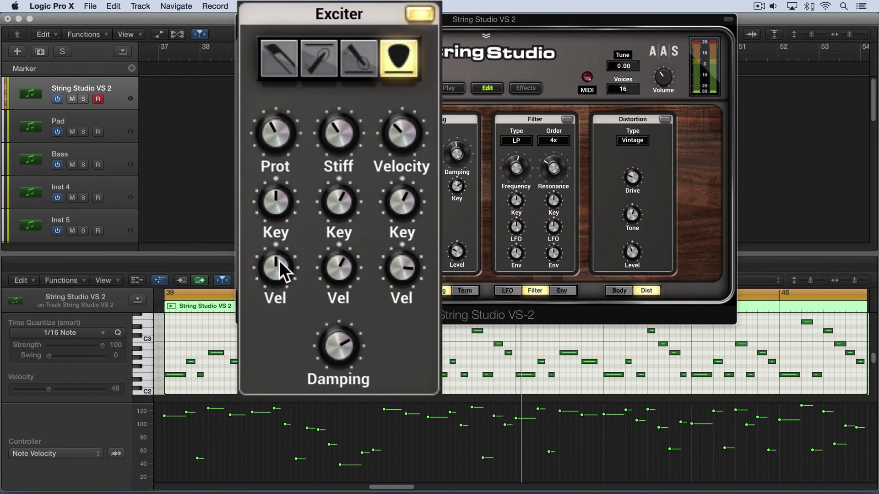
Lower Prot, raise its Vel modulation above centre and audition the pattern
drag(284, 130, 284, 147)
drag(276, 269, 276, 254)
key(space)
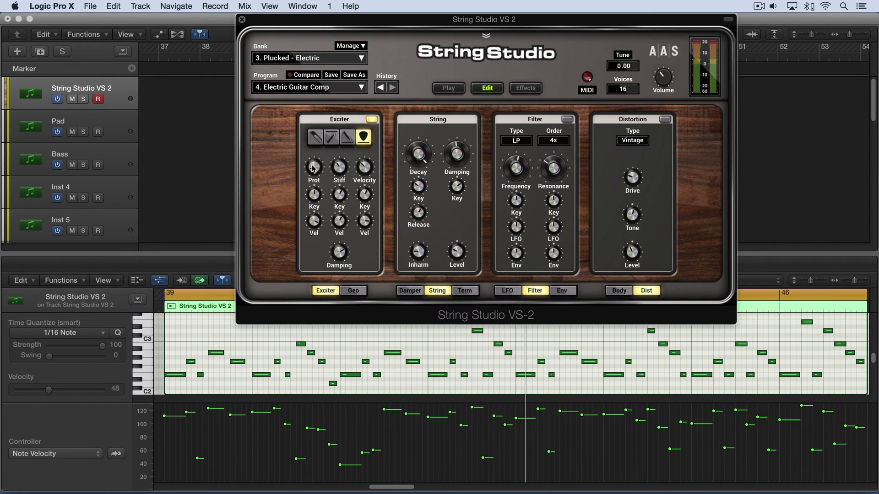
Raise Prot close to its maximum and audition negative amounts of its Vel modulation during playback
drag(316, 172, 265, 175)
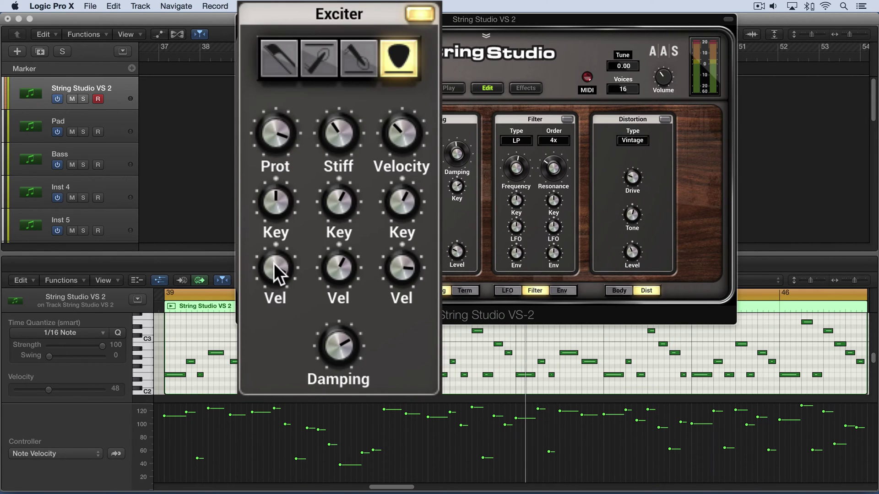
mouse_move(273, 262)
mouse_down()
mouse_move(272, 254)
mouse_move(273, 271)
mouse_move(274, 263)
mouse_up()
key(space)
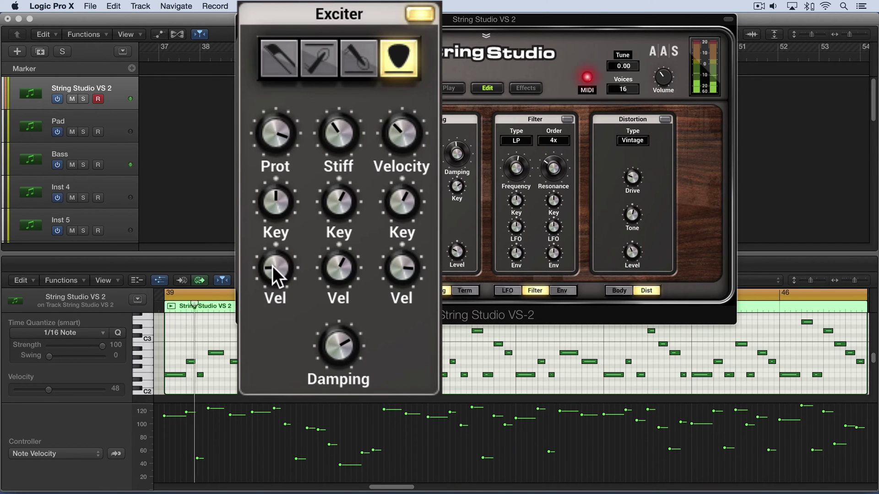
drag(272, 265, 273, 266)
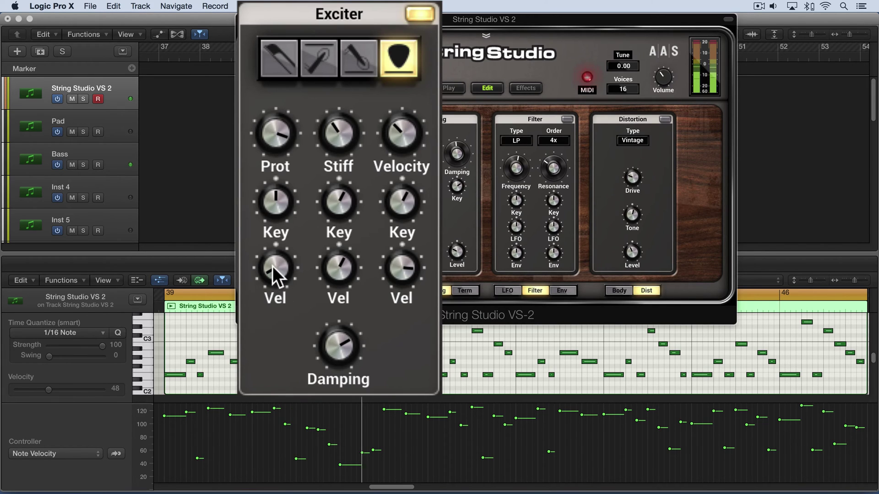
click(278, 135)
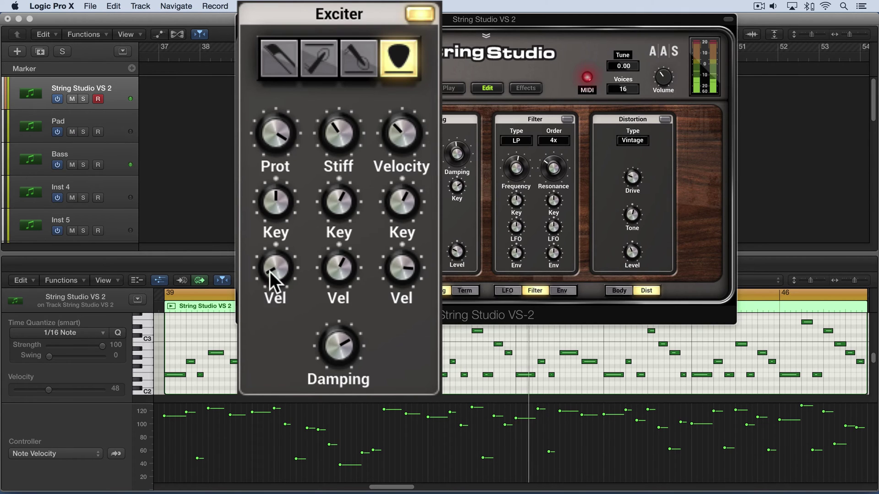
drag(270, 271, 271, 266)
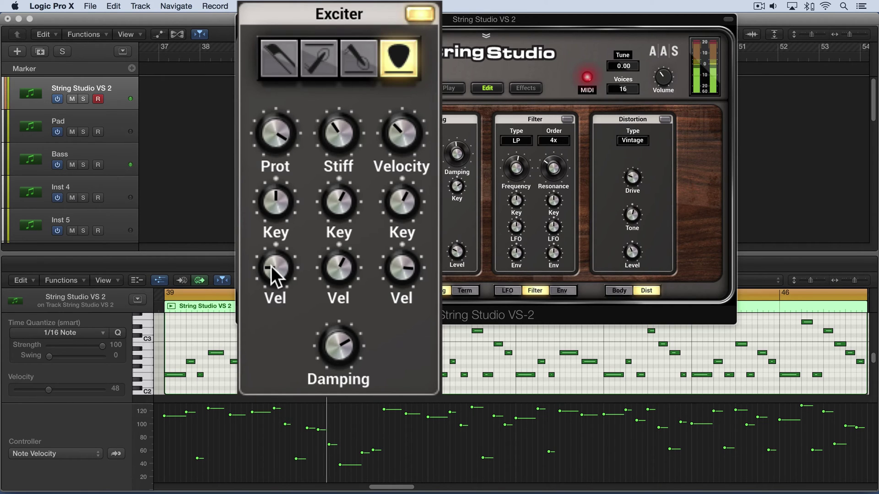
Return Prot's Vel modulation and Stiff's Key and Vel modulations to about centre, and lower Prot to just below centre
mouse_move(271, 270)
mouse_down()
mouse_move(271, 278)
mouse_move(275, 270)
mouse_up()
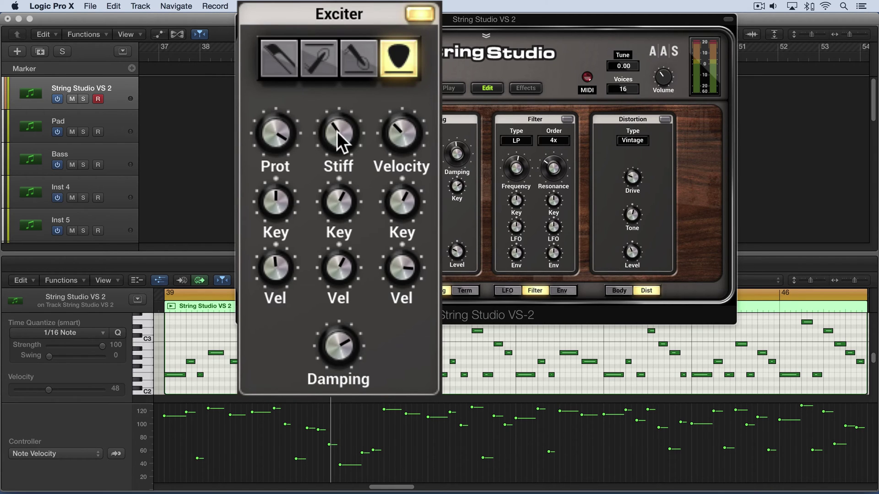
drag(340, 260, 340, 265)
drag(355, 216, 353, 192)
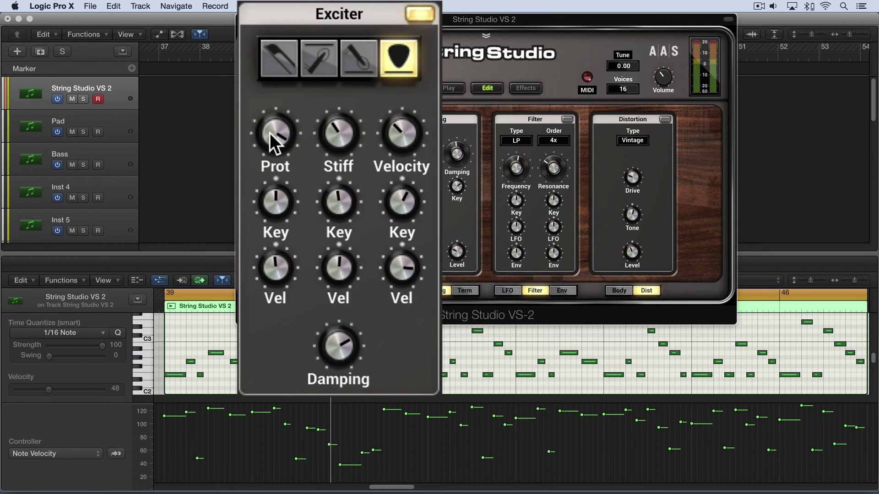
drag(274, 142, 273, 162)
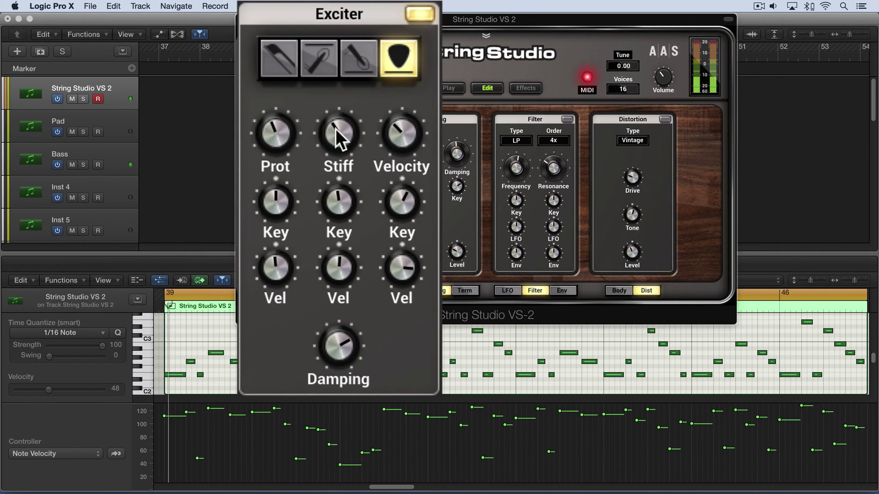
Set Prot slightly above centre and raise Stiff to about three-quarters while the pattern plays
drag(295, 133, 325, 112)
mouse_move(339, 135)
mouse_down()
mouse_move(341, 165)
mouse_move(341, 139)
mouse_up()
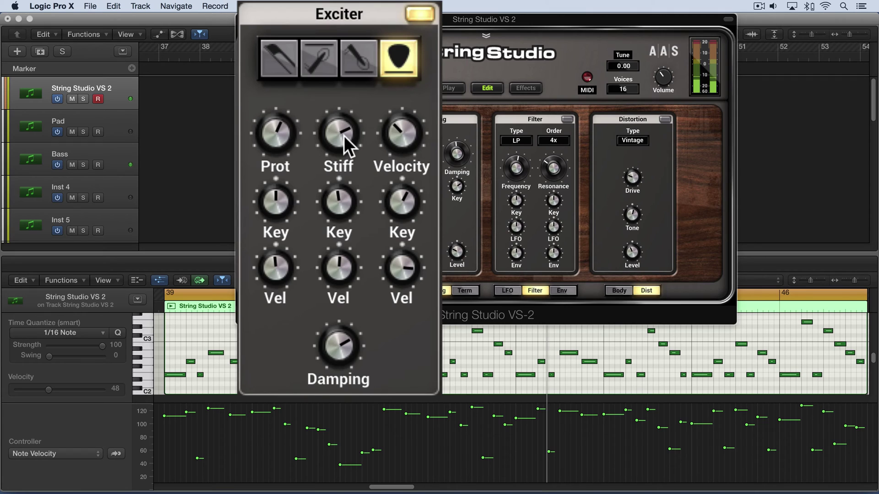
drag(345, 135, 345, 134)
Audition Stiff's Key modulation near its maximum while varying the Stiff amount
drag(339, 198, 342, 199)
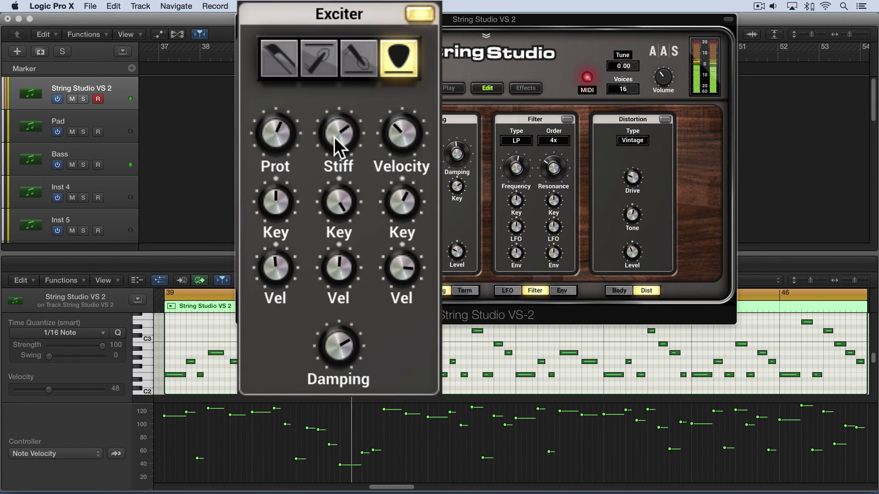
drag(334, 137, 336, 133)
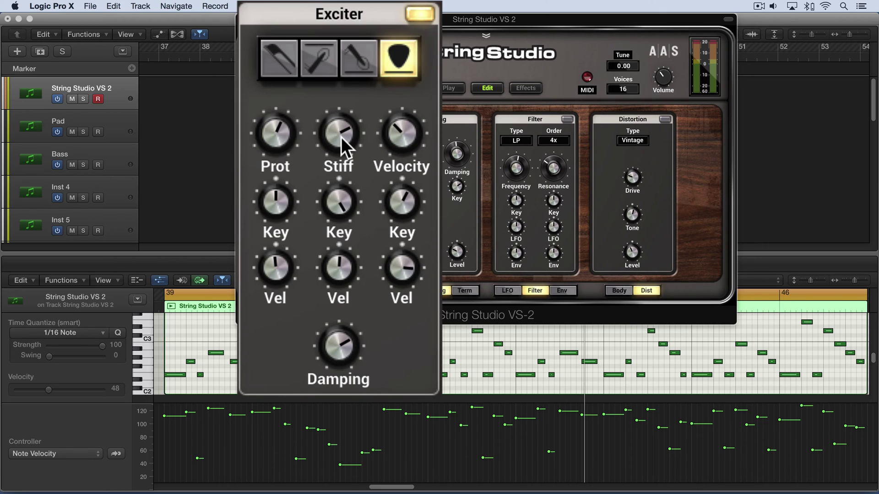
Centre Stiff's Key modulation, lower its Vel modulation to a strongly negative amount and audition Stiff during playback
scroll(342, 183, down, 5)
scroll(334, 259, down, 5)
key(space)
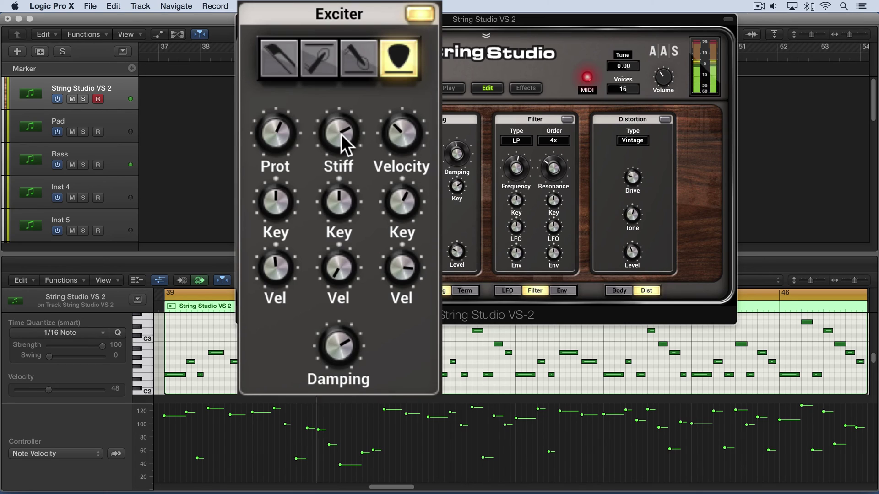
drag(340, 128, 340, 125)
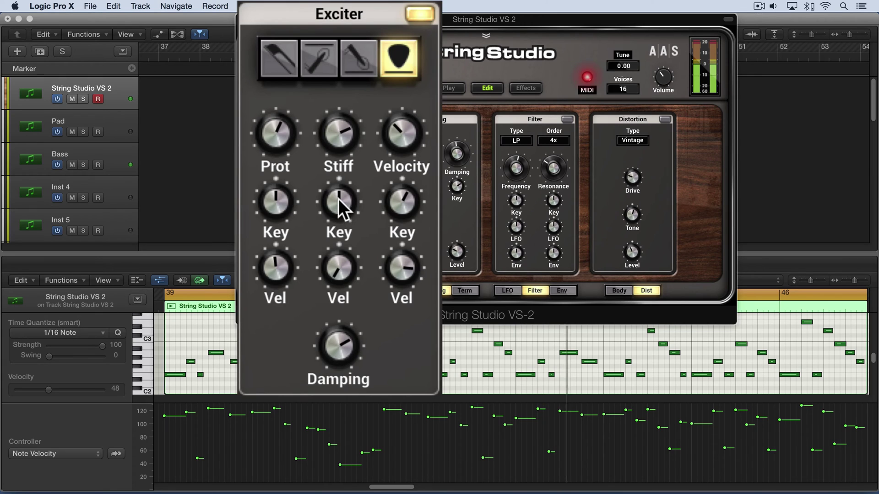
Compare the exciter sound with the Distortion module switched on and off
click(665, 119)
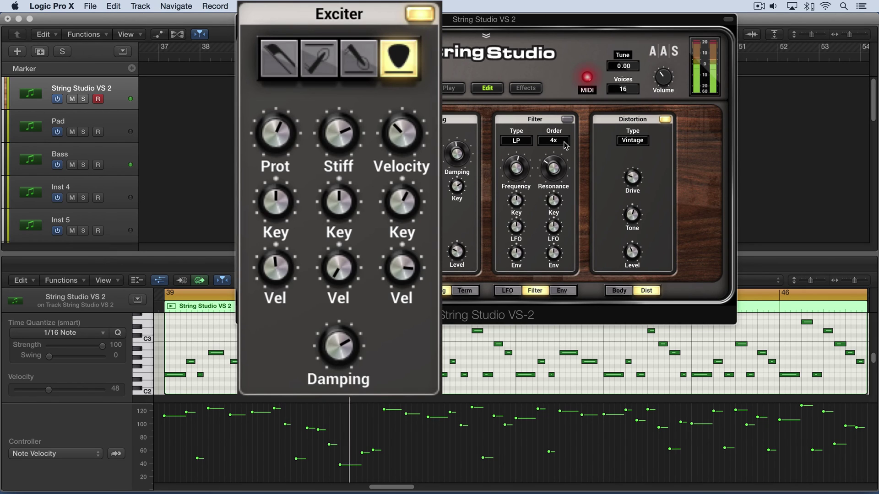
click(665, 120)
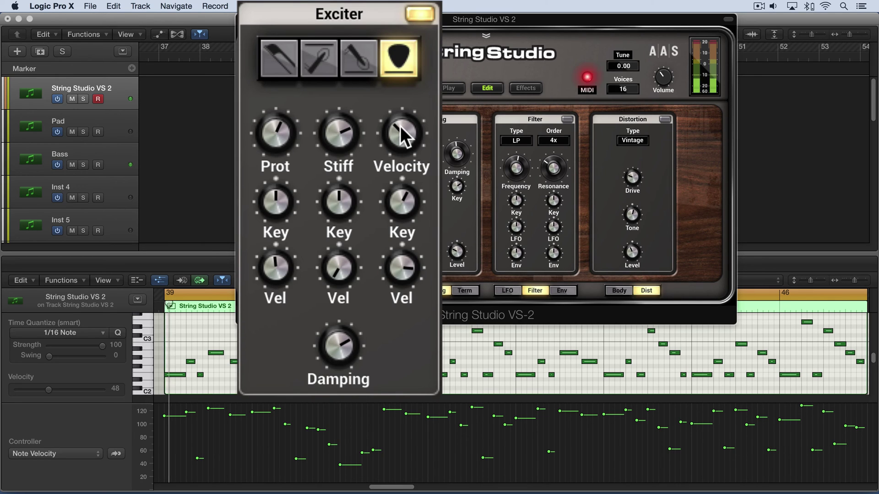
Raise the Exciter's Velocity to about 85% and move Stiff's Vel and Velocity's Vel and Key modulations close to centre
drag(401, 126, 400, 107)
drag(336, 260, 337, 249)
drag(408, 265, 408, 262)
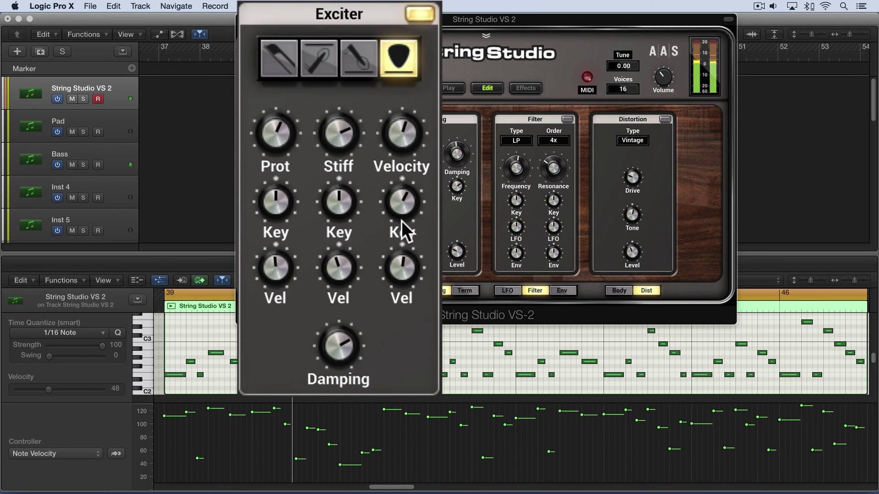
drag(398, 228, 399, 225)
drag(348, 262, 348, 260)
mouse_move(397, 134)
mouse_down()
mouse_move(399, 120)
mouse_move(405, 162)
mouse_move(404, 122)
mouse_up()
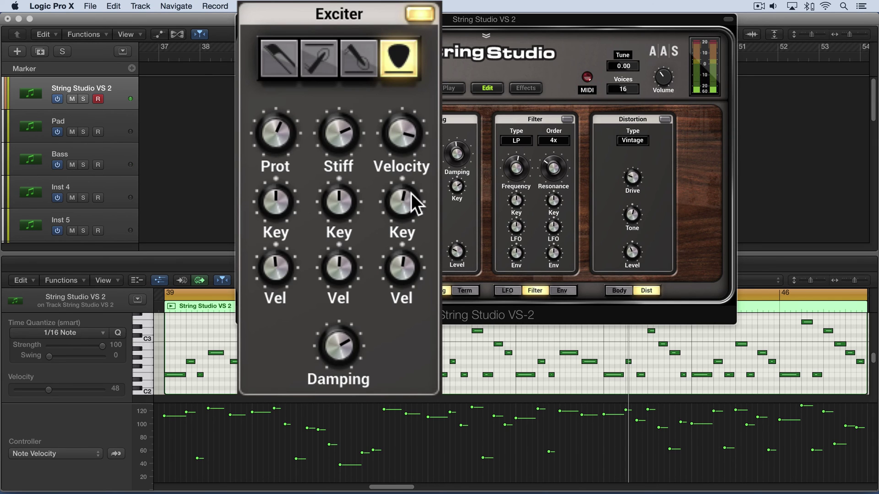
Lower Velocity's Key modulation to about -16 and set the Exciter's Velocity to 74%
mouse_move(402, 196)
mouse_down()
mouse_move(402, 206)
mouse_move(403, 196)
mouse_up()
key(space)
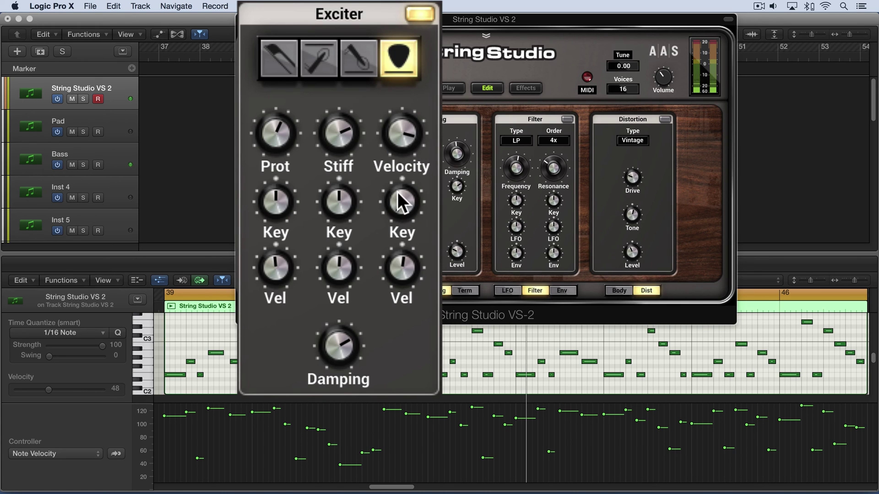
double_click(400, 165)
drag(424, 168, 331, 160)
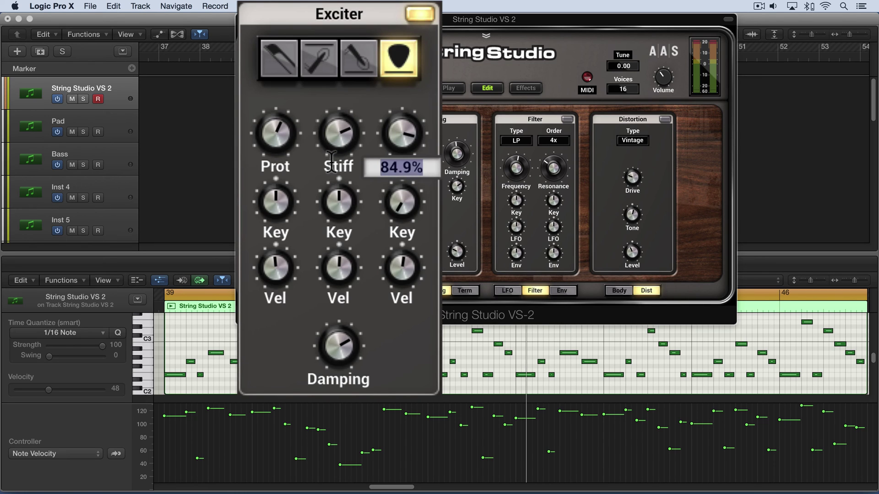
text(74)
key(Return)
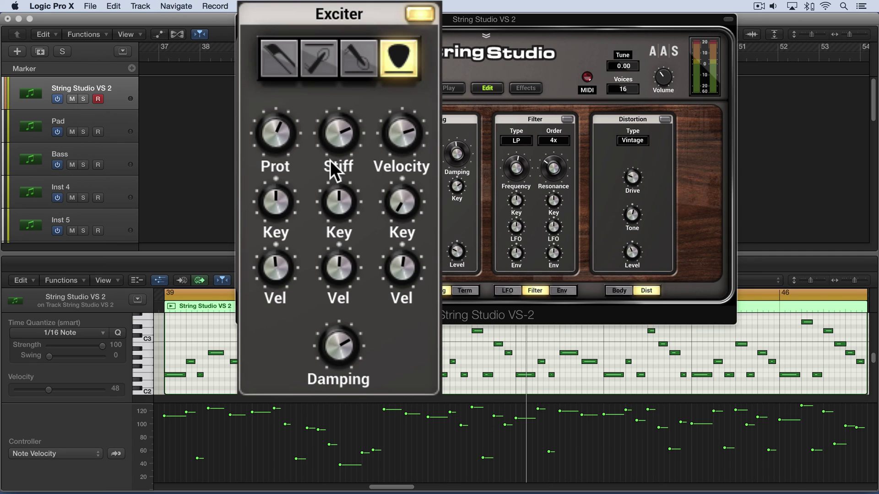
Set Velocity's Key modulation to 9, and return it to about centre during playback
double_click(405, 230)
drag(439, 233, 273, 213)
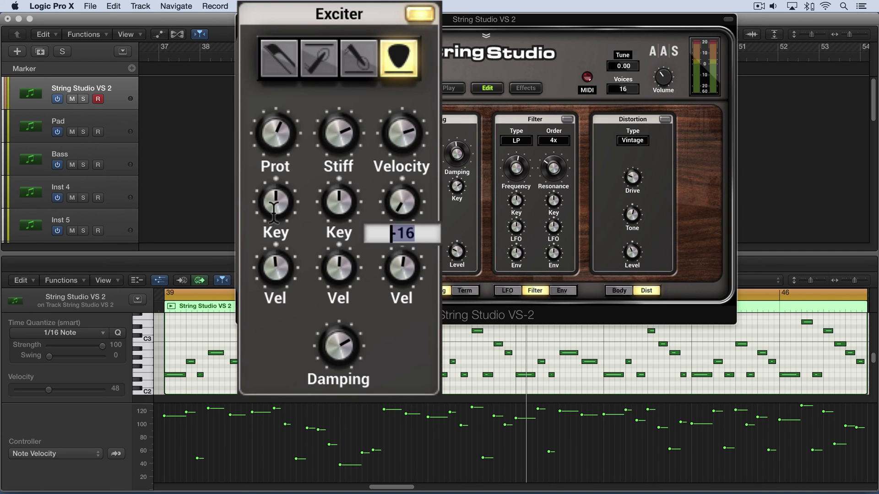
text(9)
key(Return)
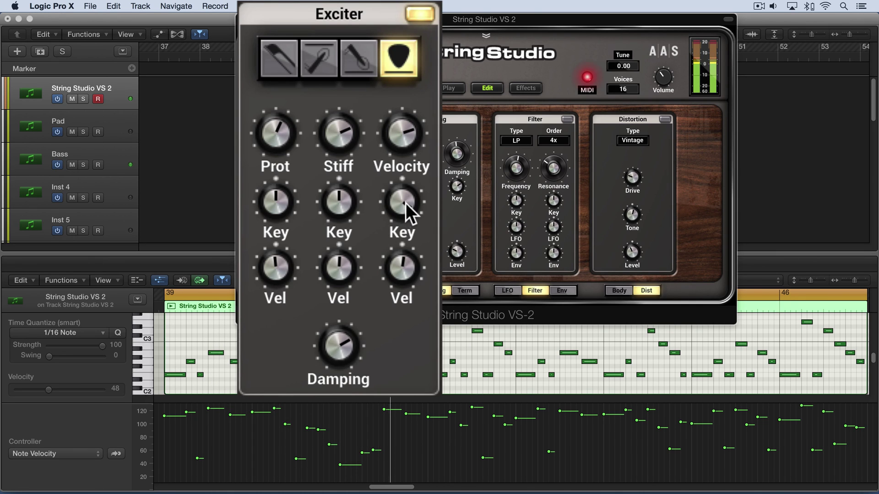
drag(410, 205, 405, 304)
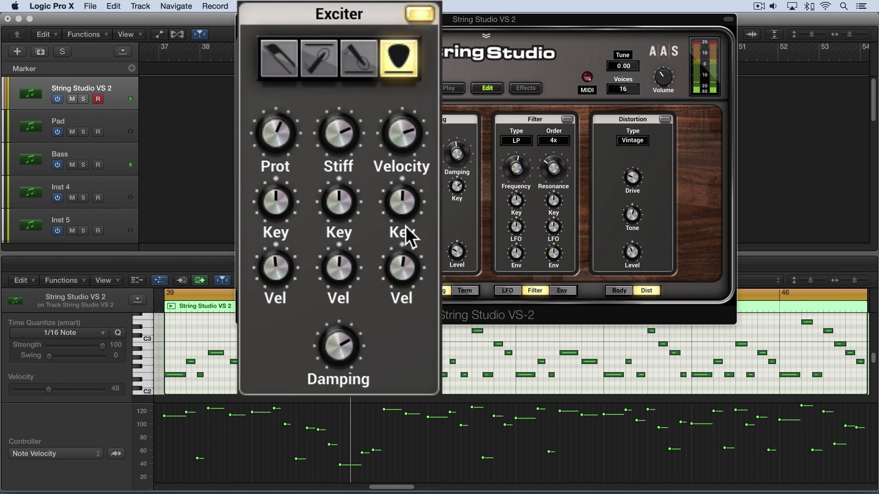
Set Velocity's Vel modulation to 7 and play the pattern to hear it
drag(406, 248, 387, 307)
double_click(403, 297)
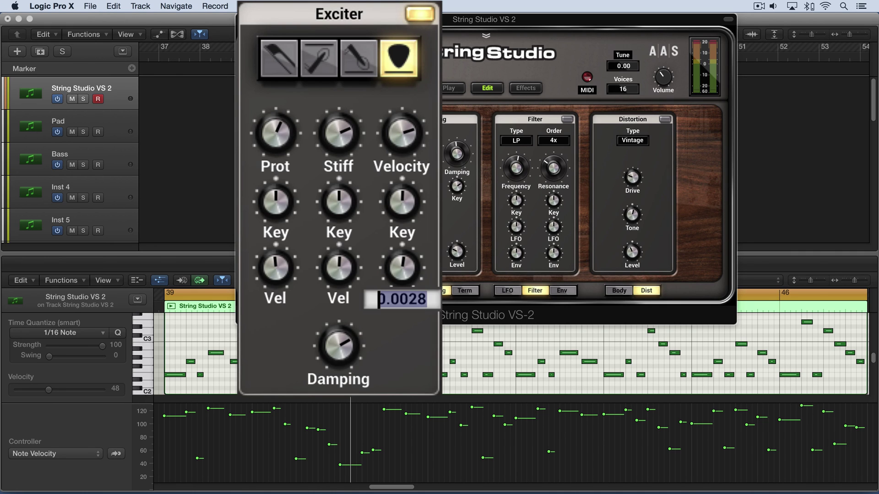
text(7)
key(Return)
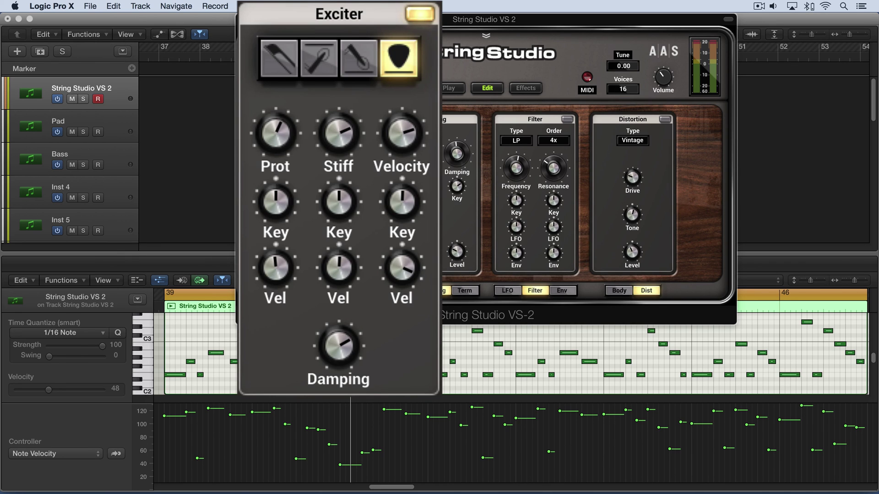
key(space)
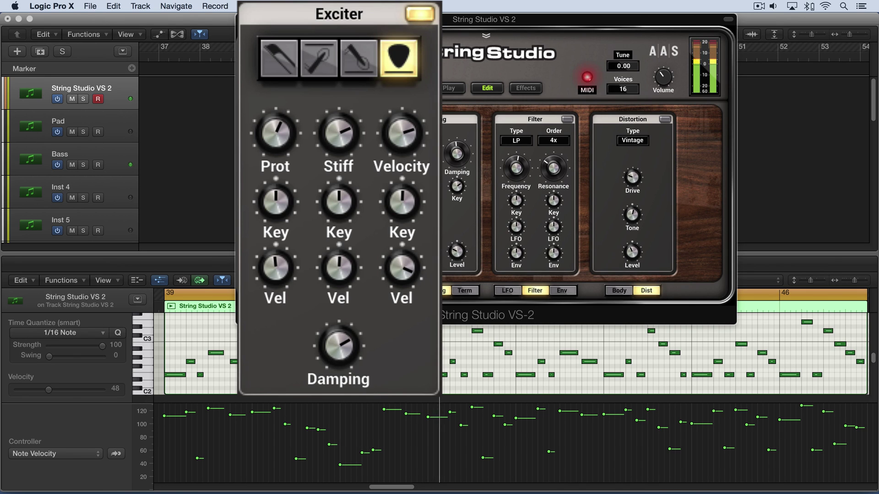
key(space)
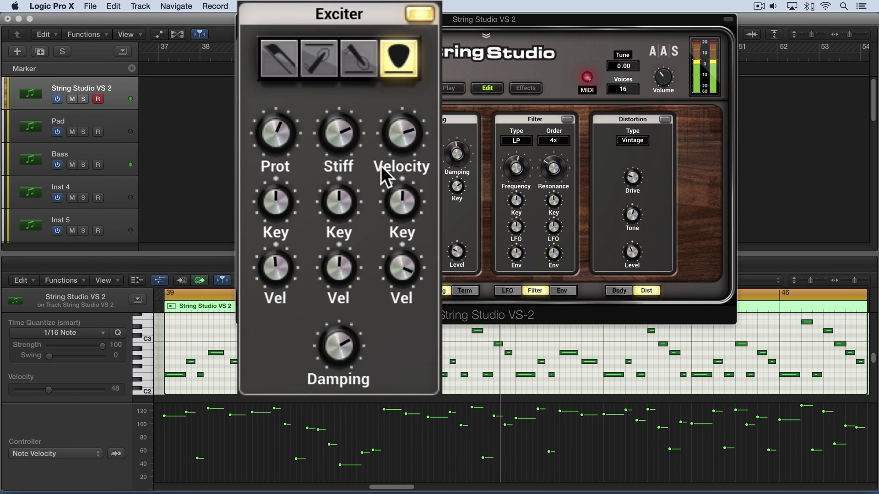